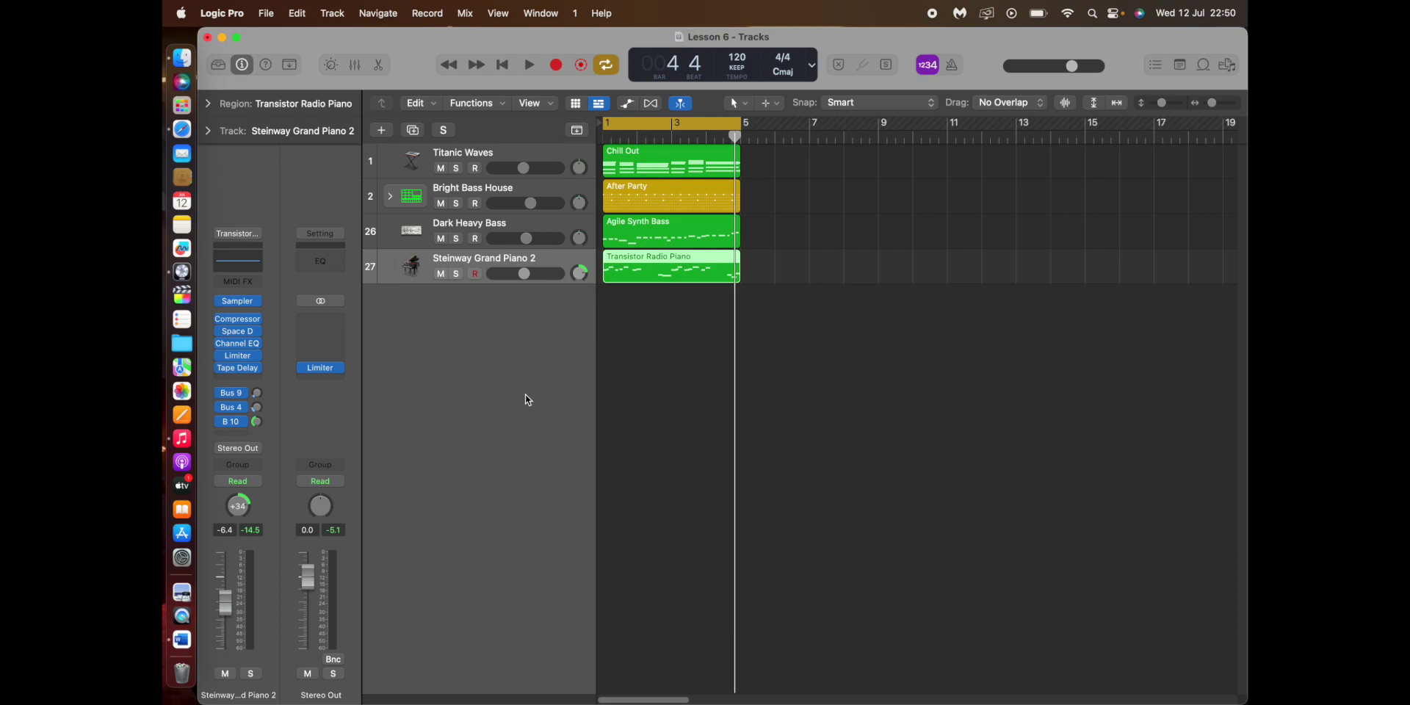
- Play the project briefly, stop it, and select the Titanic Waves track to view its channel strip
key(space)
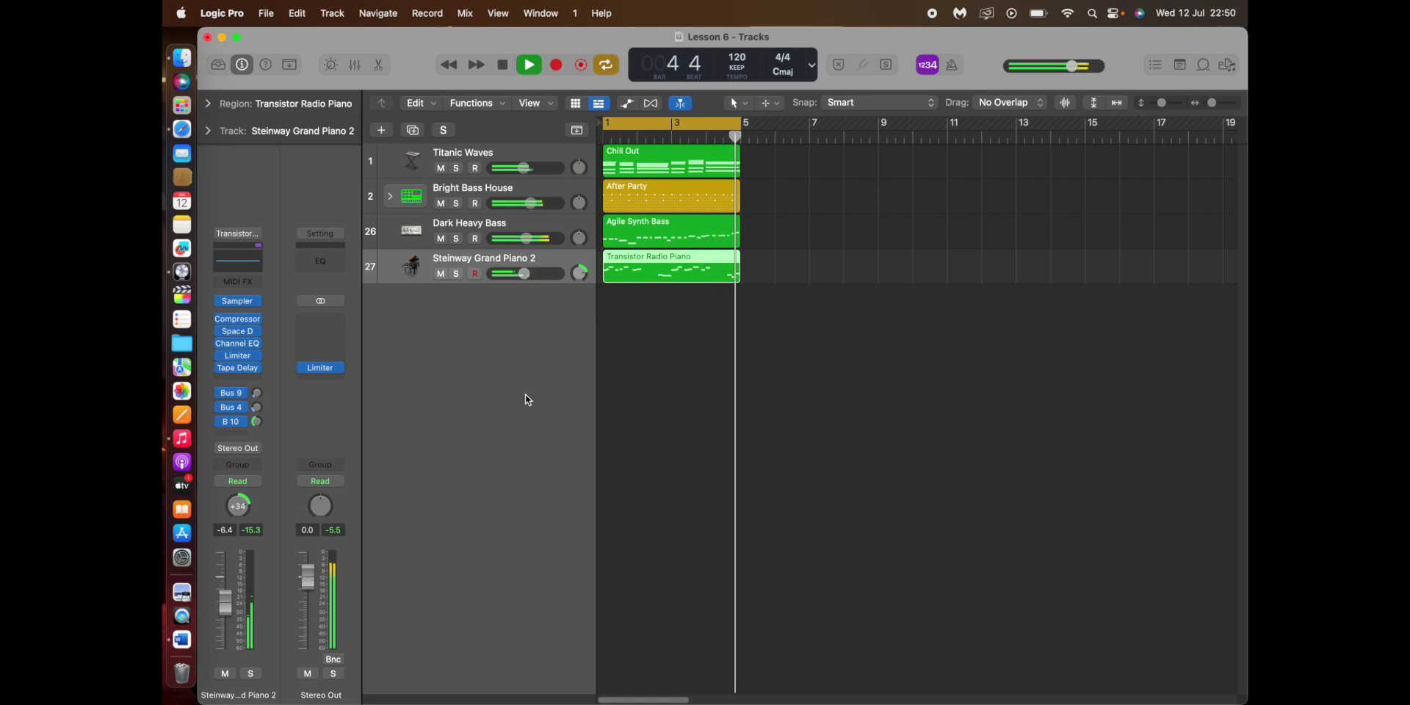
key(space)
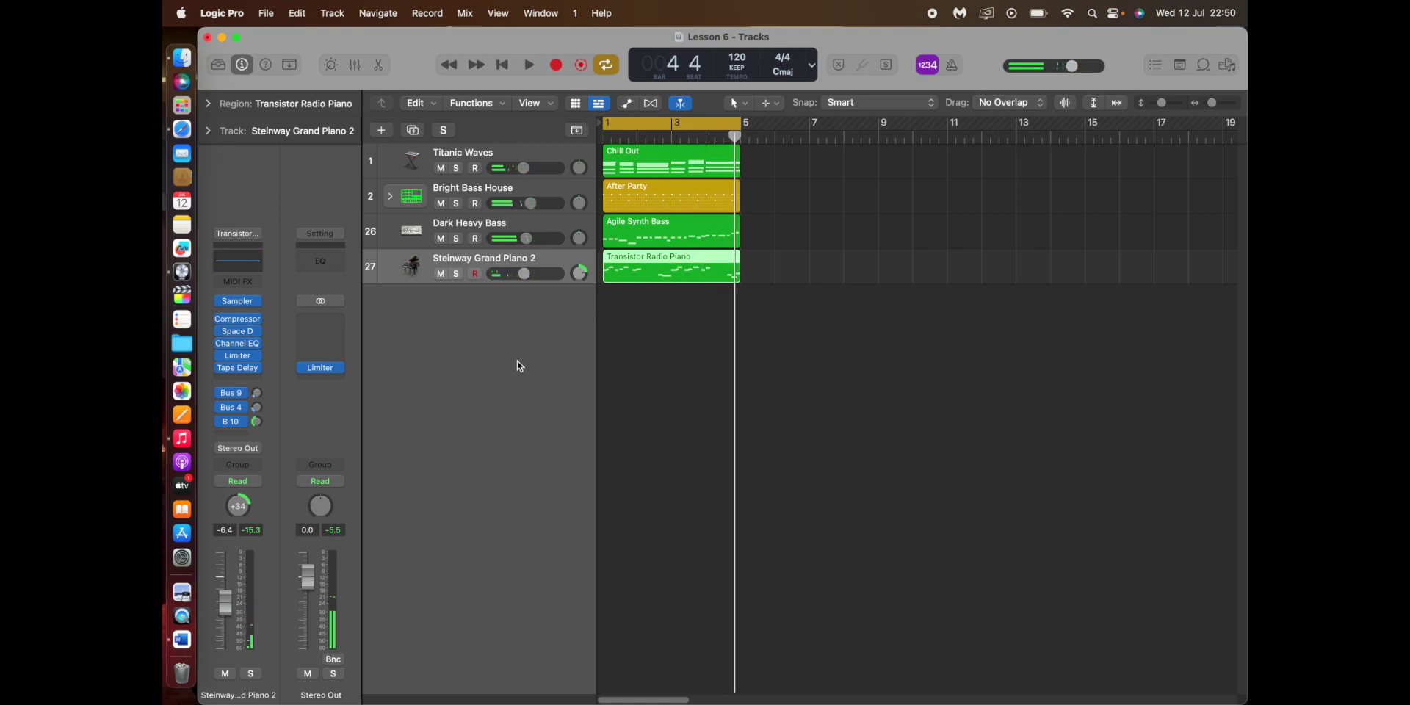
click(461, 160)
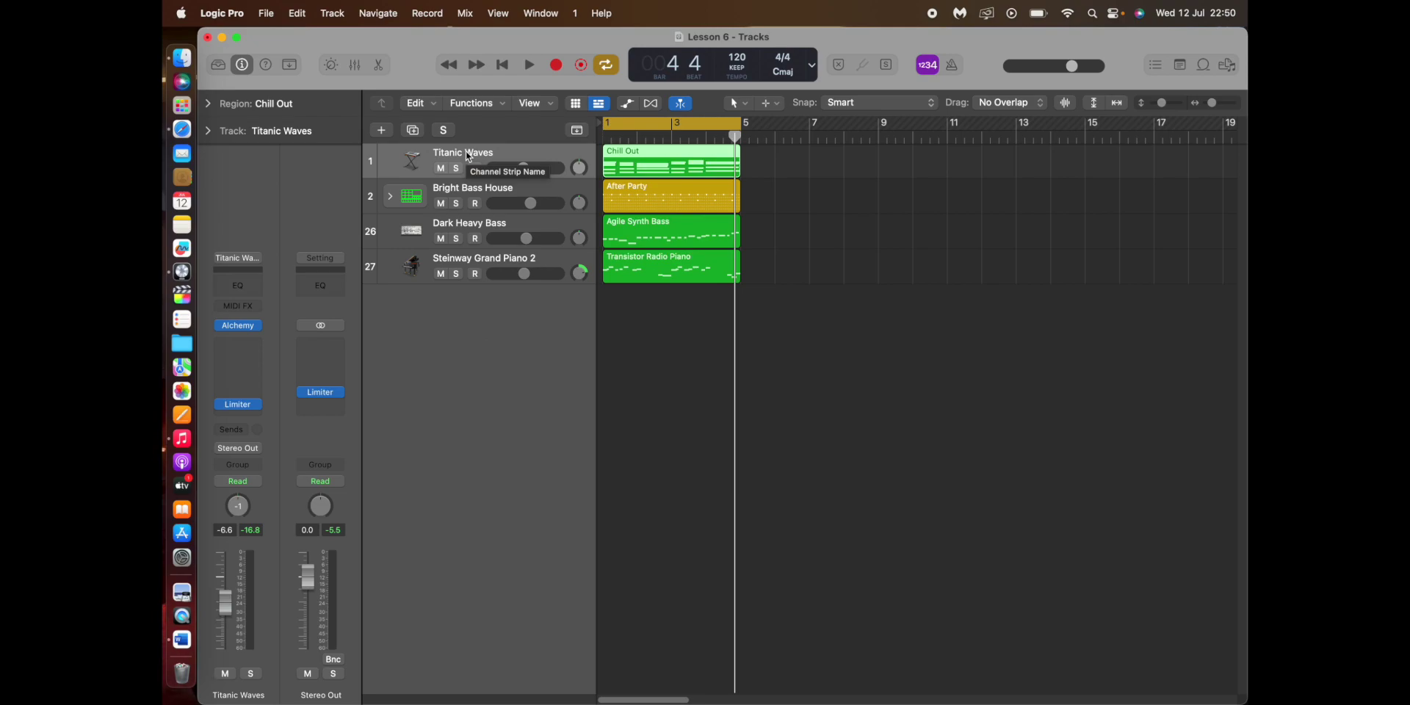
- Insert a Channel EQ on Titanic Waves and enable its high-cut band at 20000 Hz, 24 dB/Oct
click(238, 285)
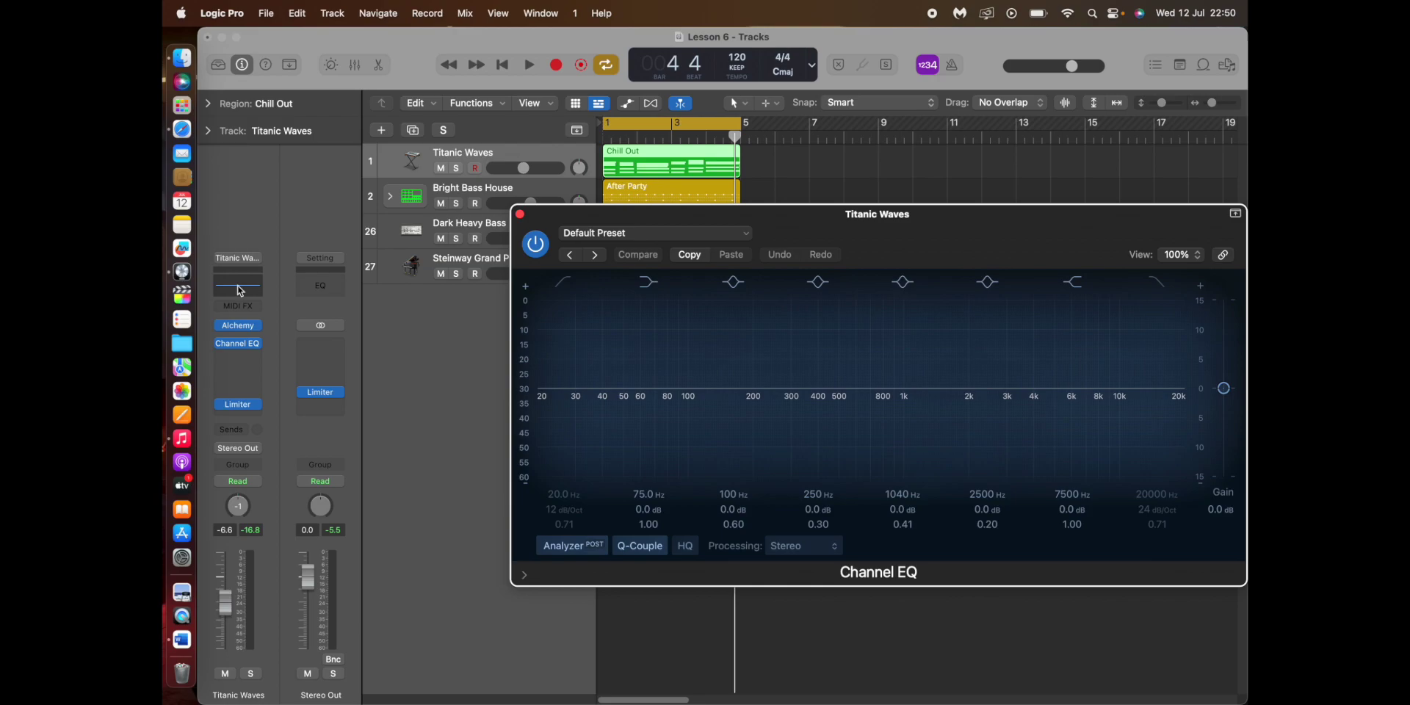
click(1157, 284)
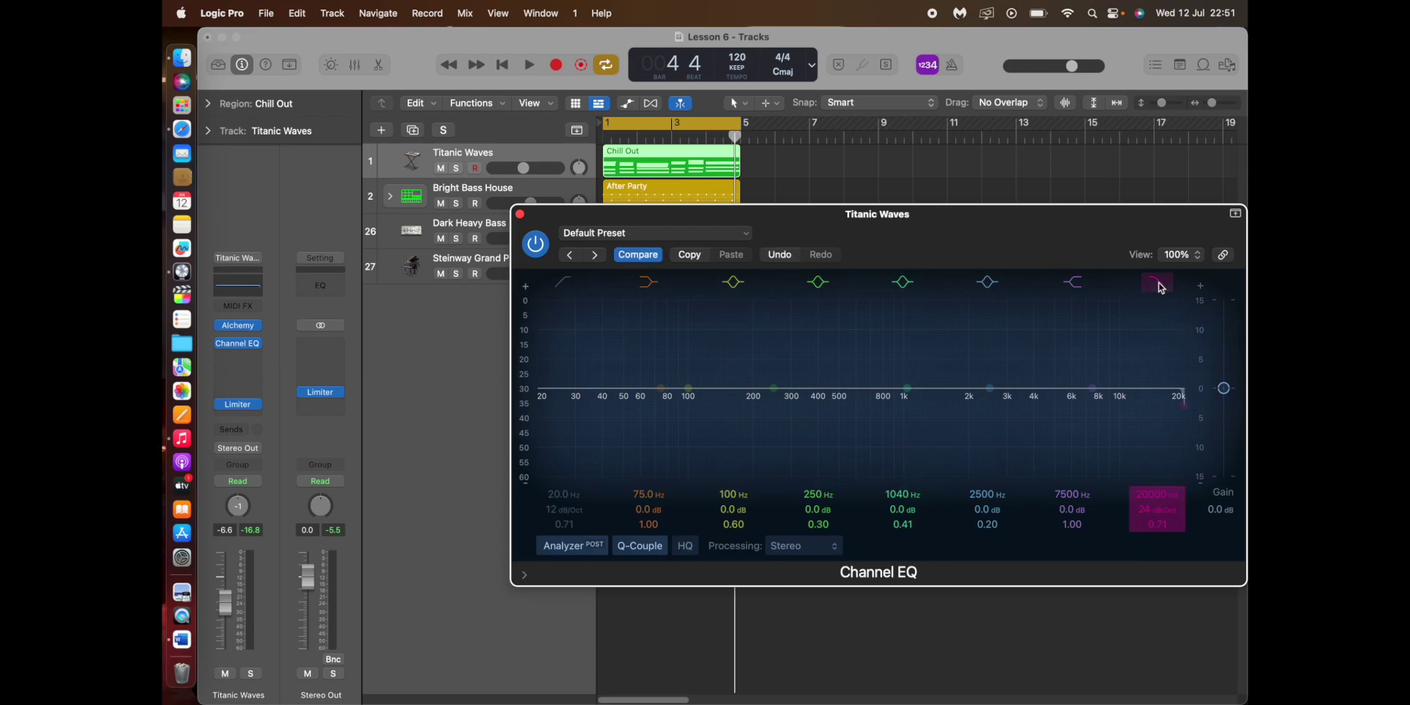
- Add the Modulator MIDI effect to the Titanic Waves MIDI FX slot
click(258, 308)
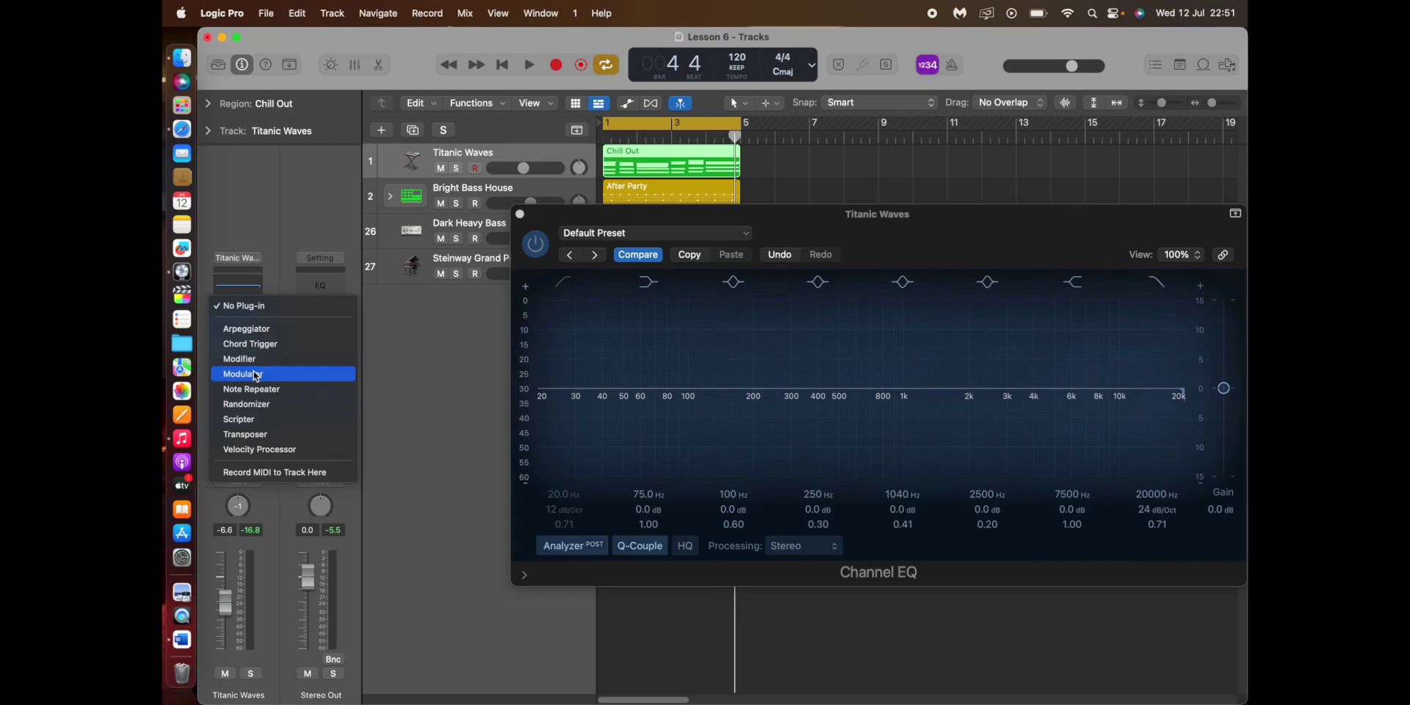
click(256, 374)
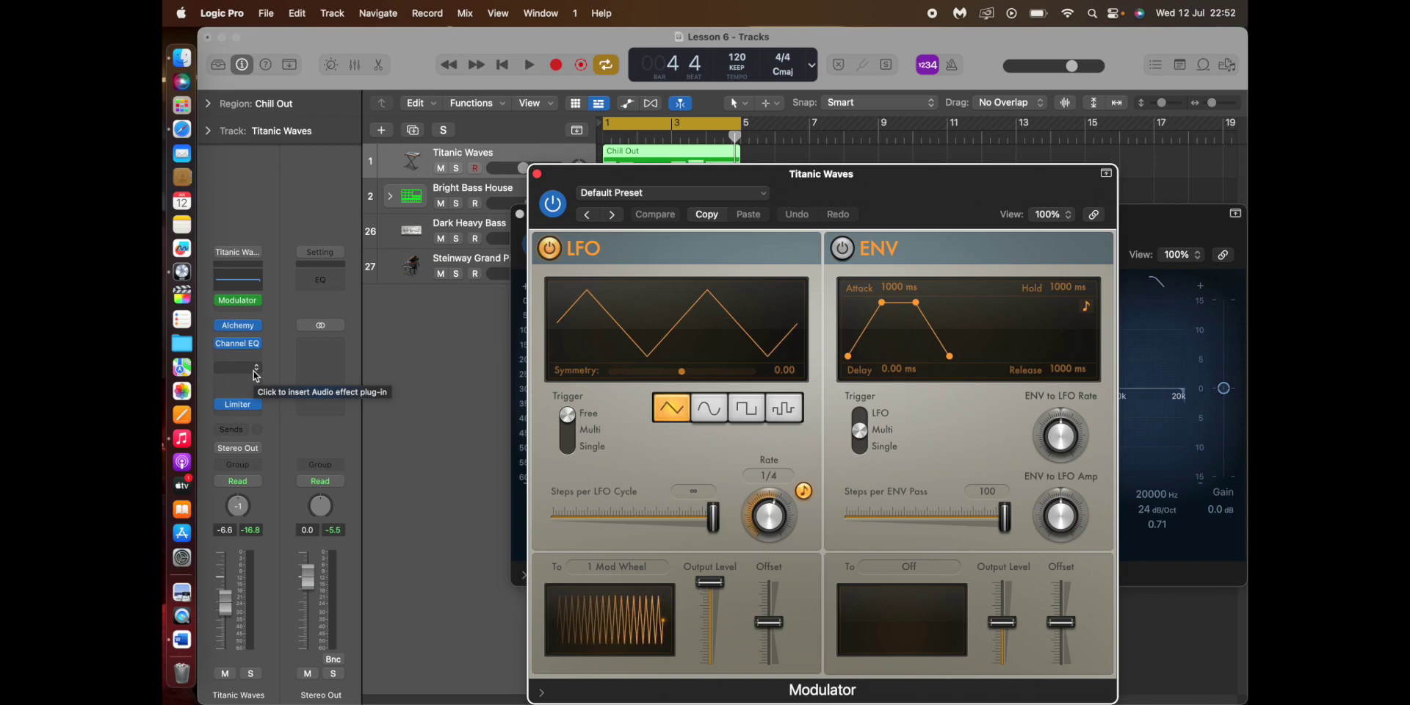
- Move the Modulator window beside the Channel EQ, solo Titanic Waves, and start playback
drag(237, 404, 320, 391)
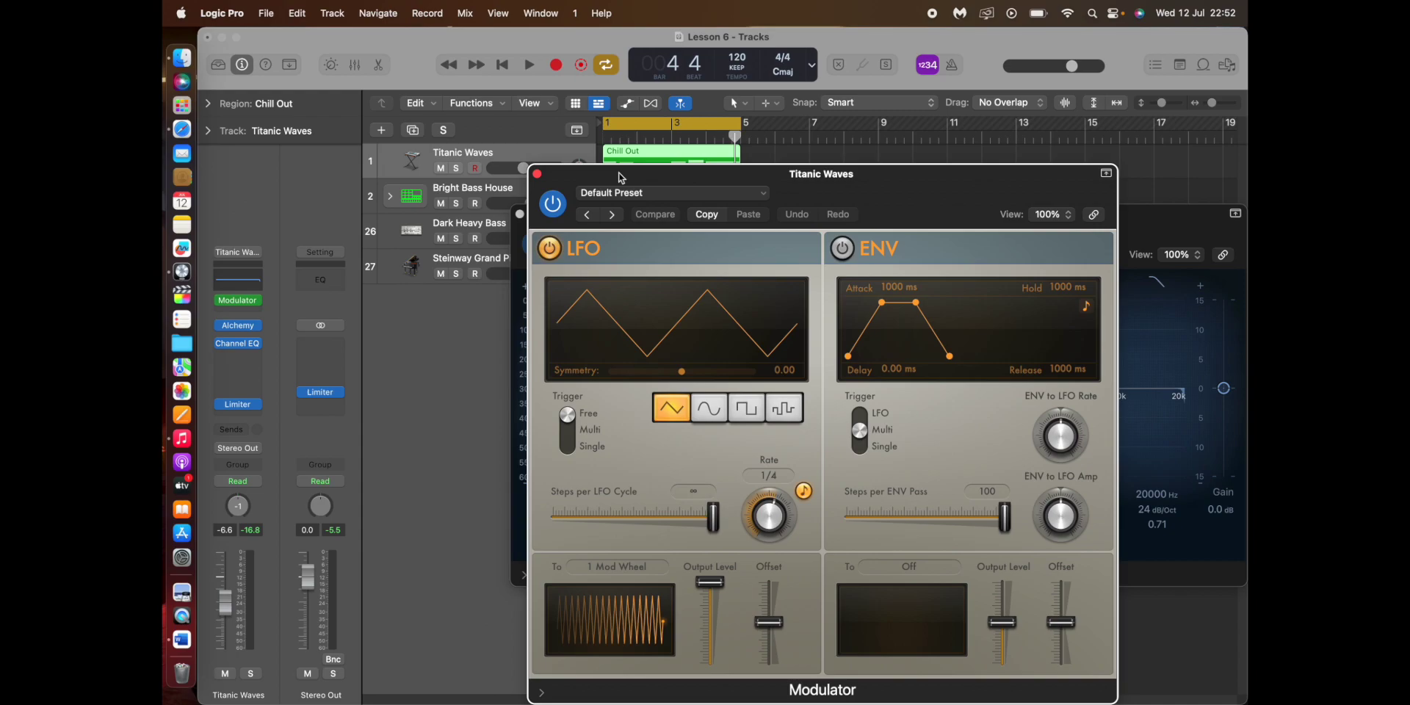
drag(619, 172, 361, 327)
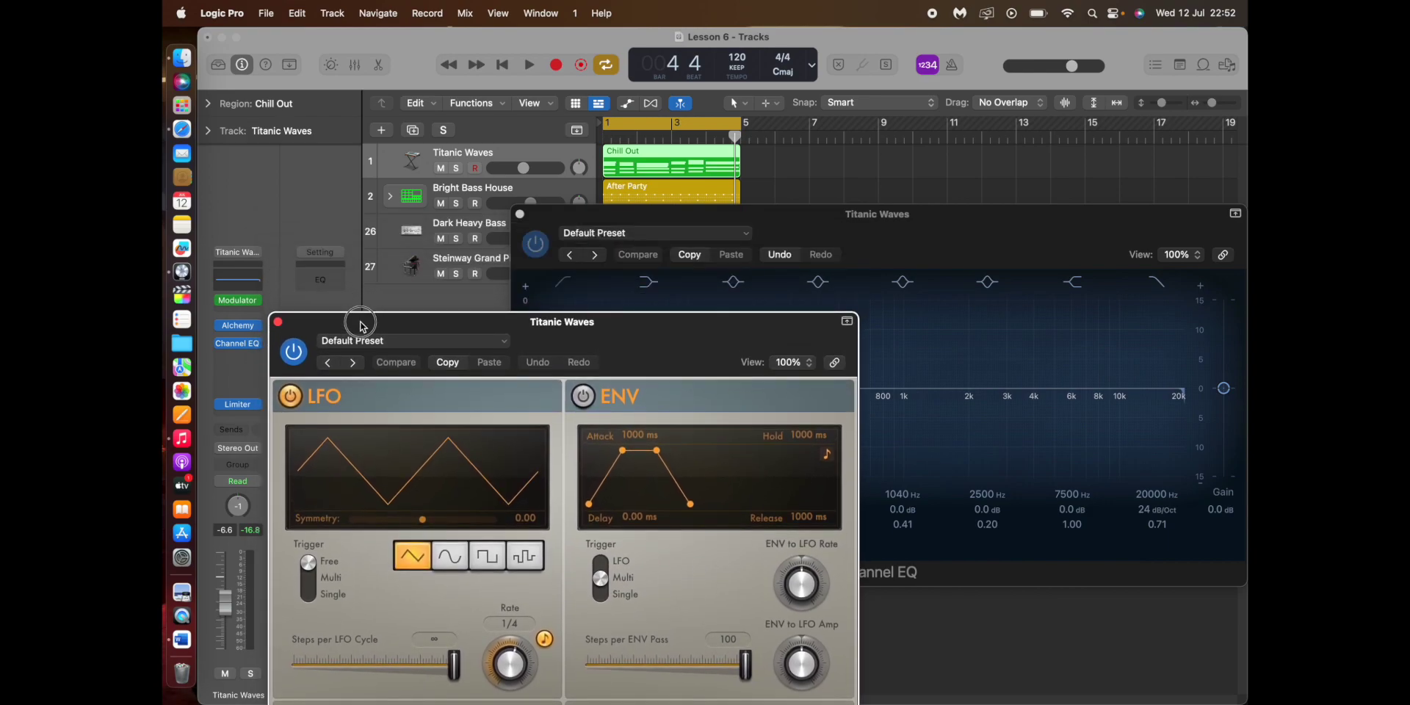
click(456, 168)
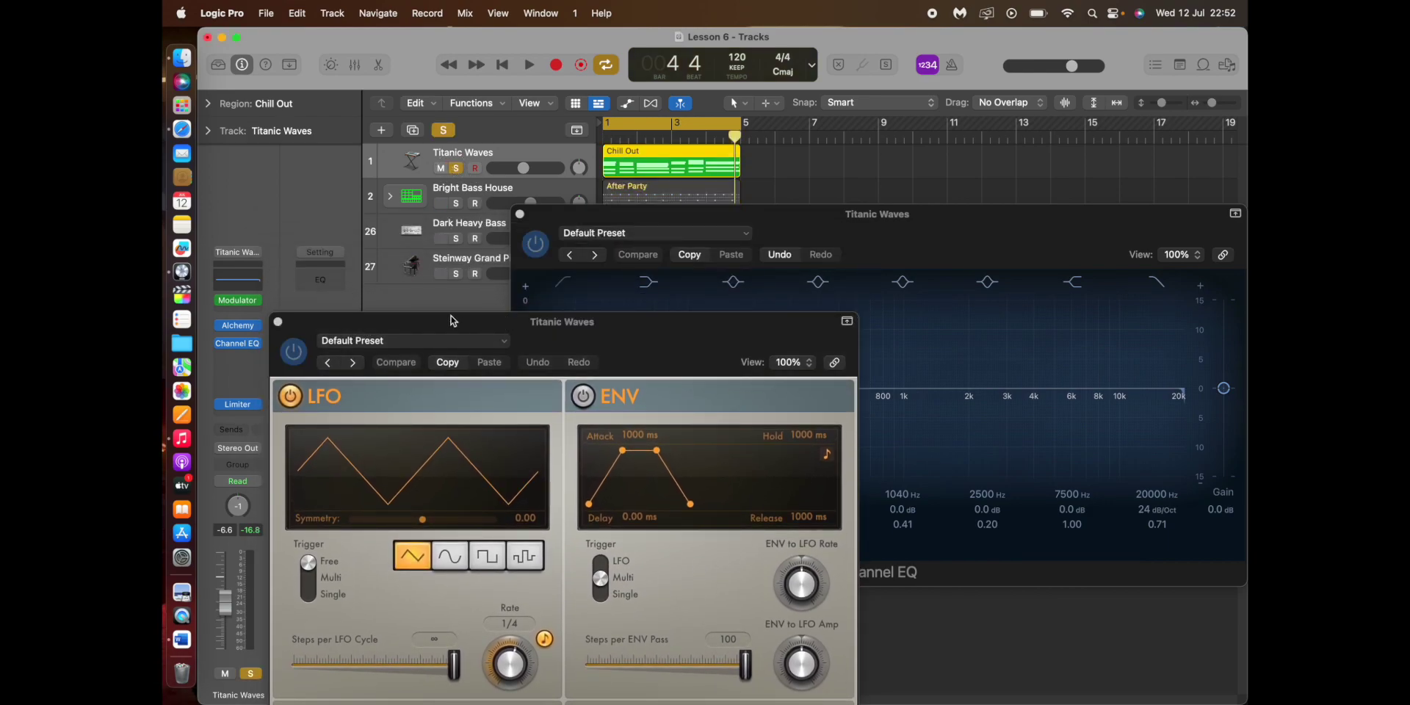
key(space)
drag(451, 321, 456, 135)
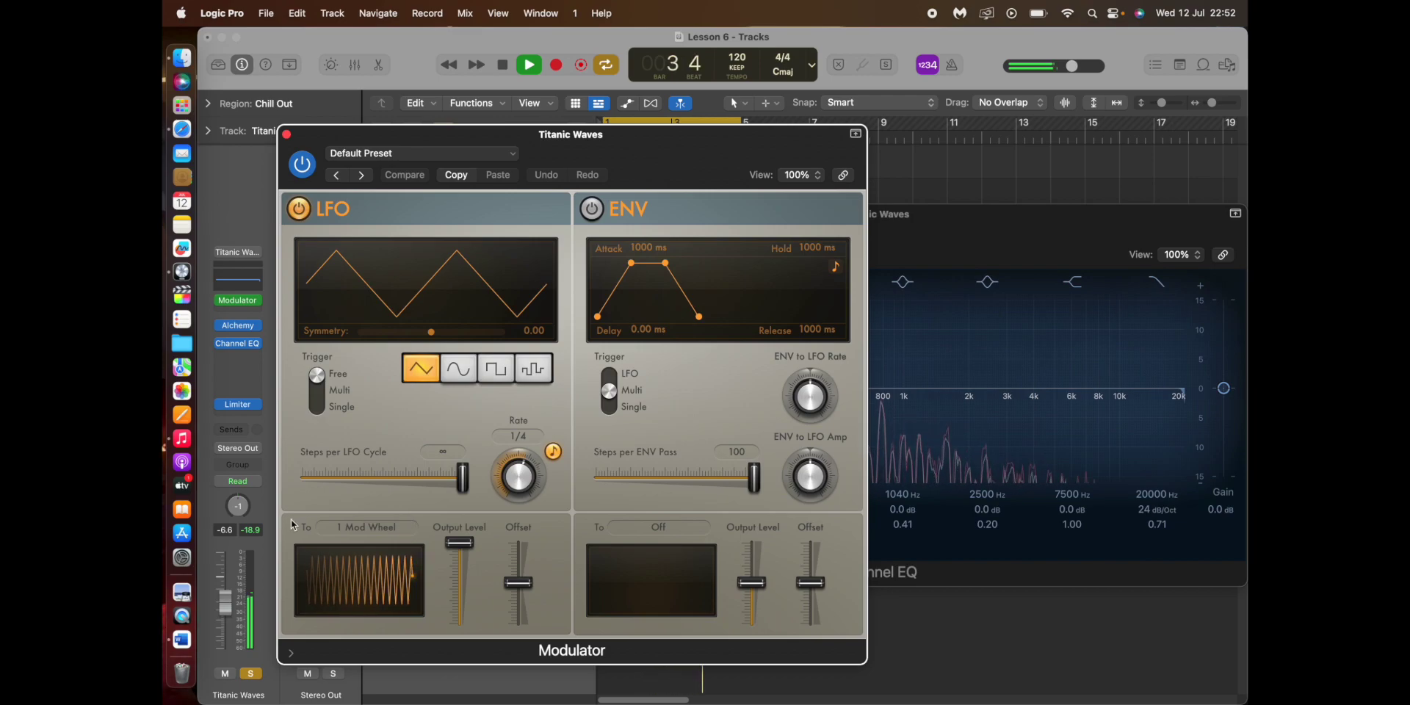
- Use Learn Plug-in Parameter to target the Modulator LFO at the Channel EQ high-cut frequency
click(404, 526)
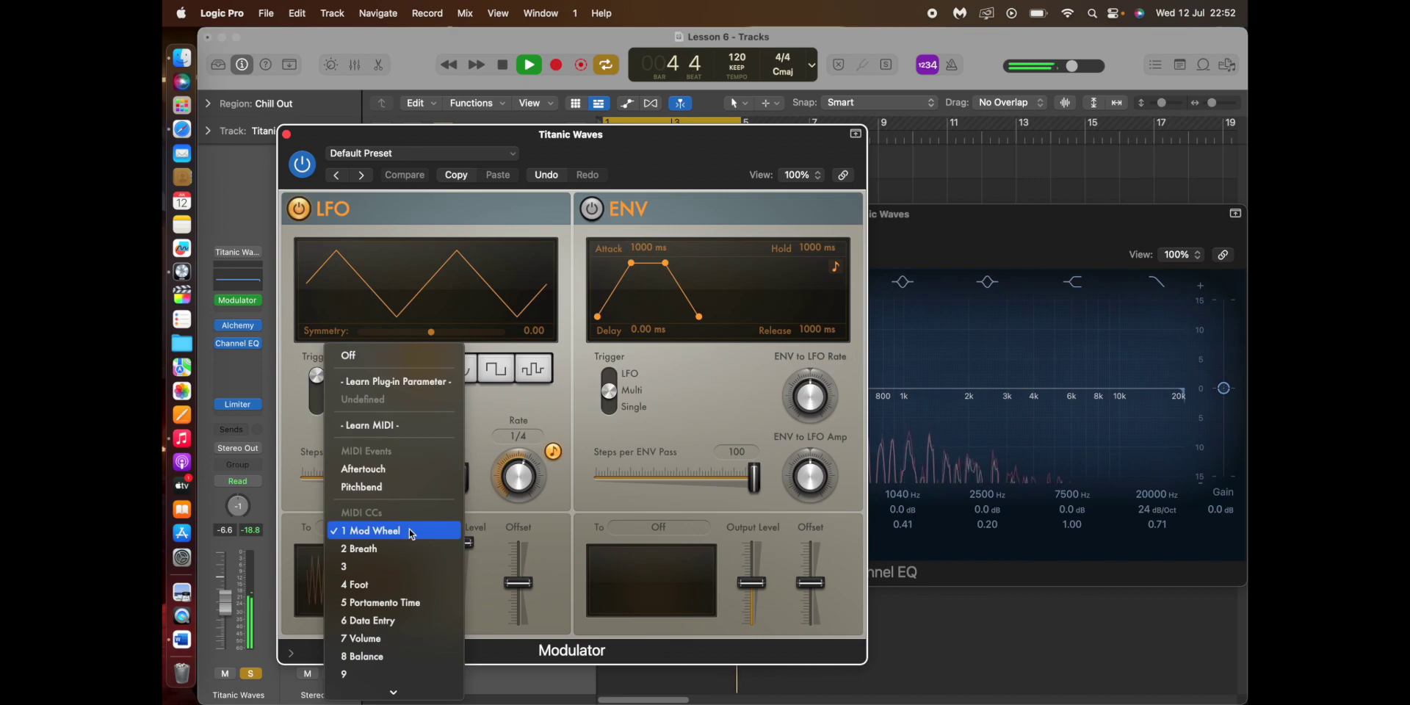
click(411, 382)
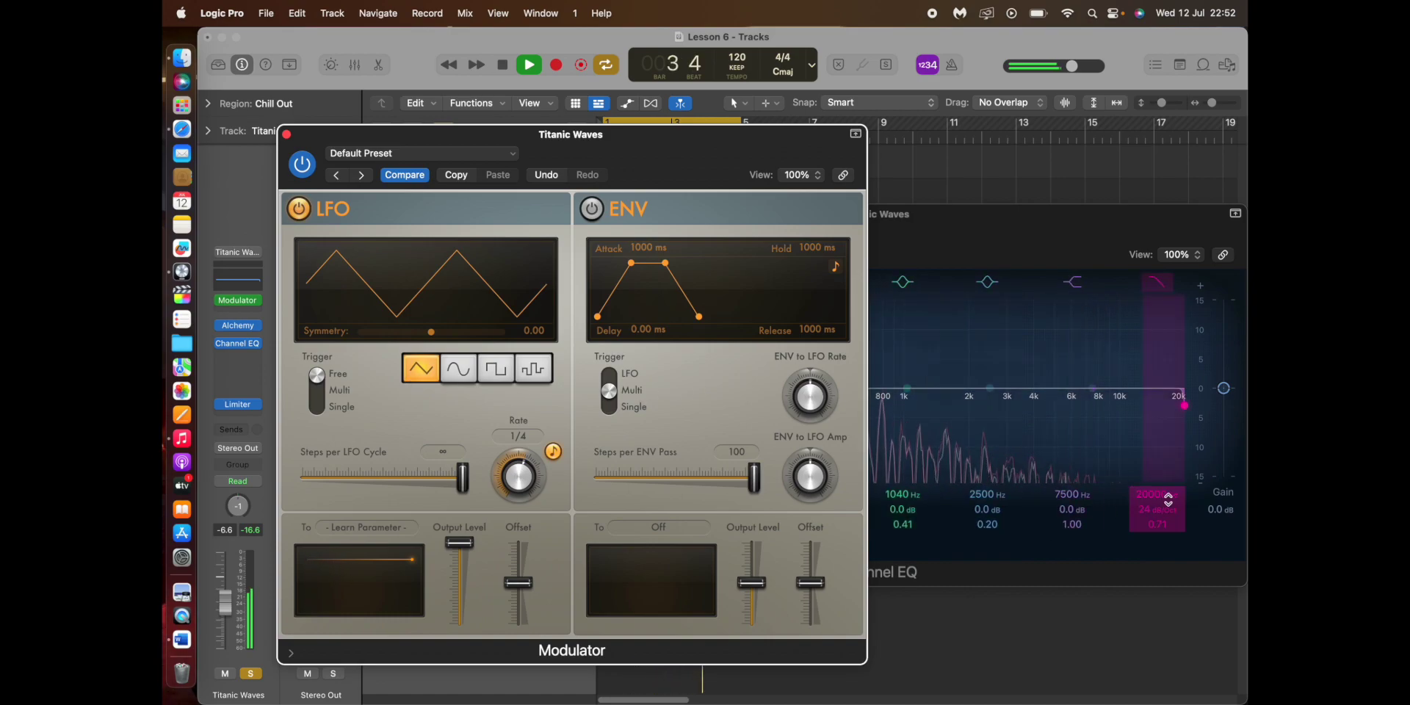
click(1166, 498)
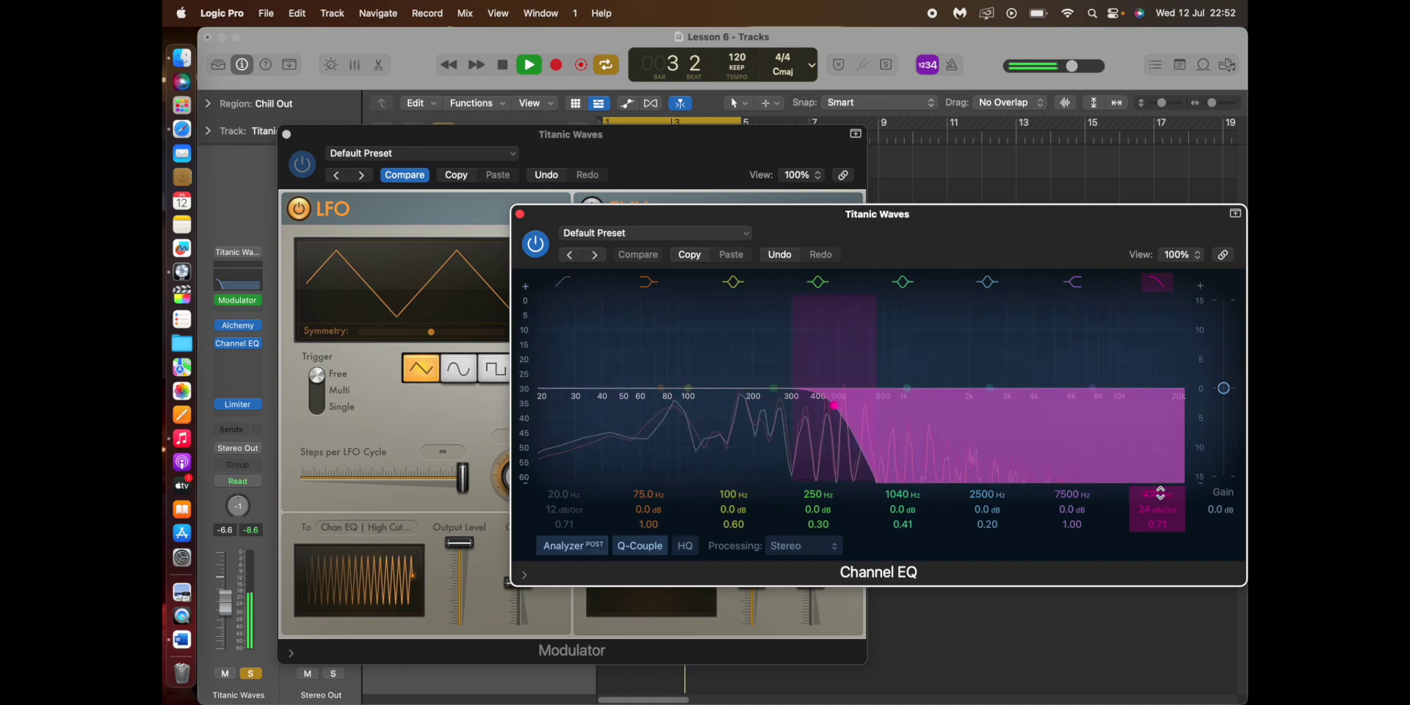
- Lower the Modulator LFO output level to 75%
click(467, 509)
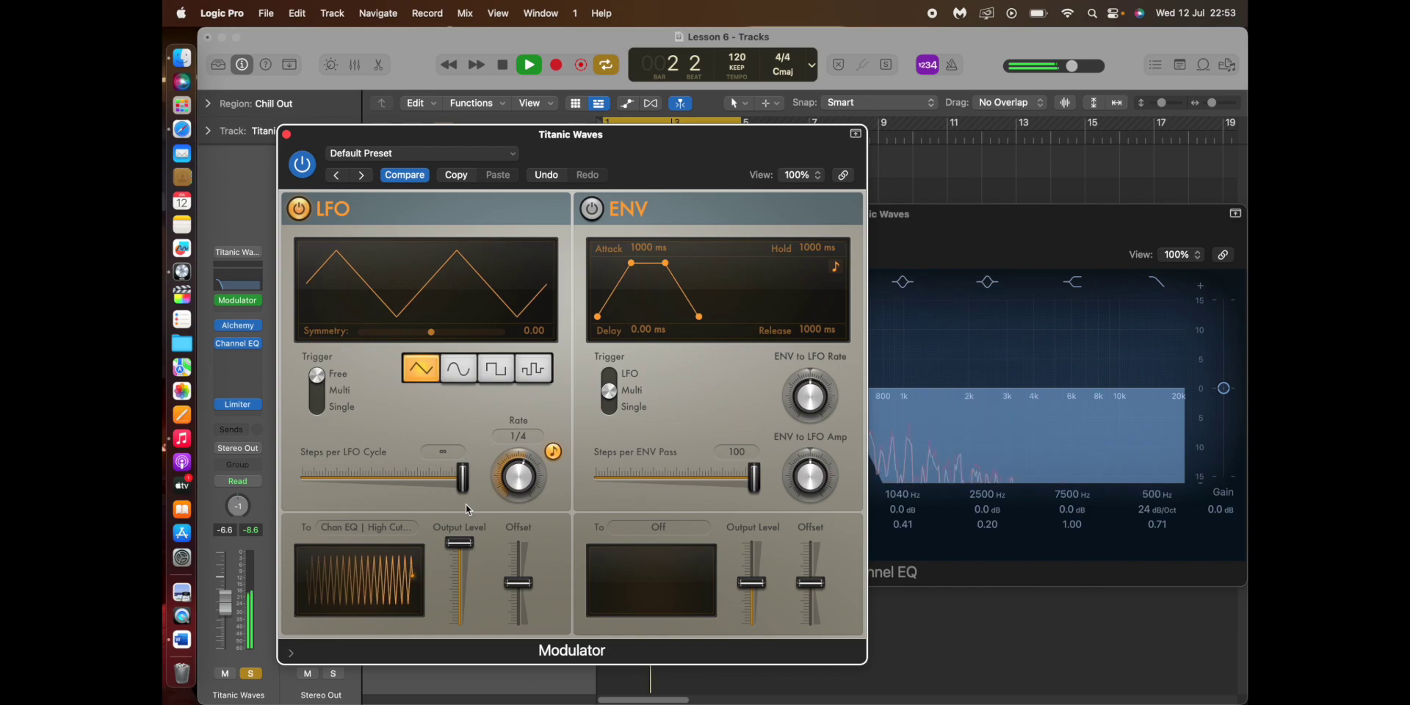
mouse_move(458, 547)
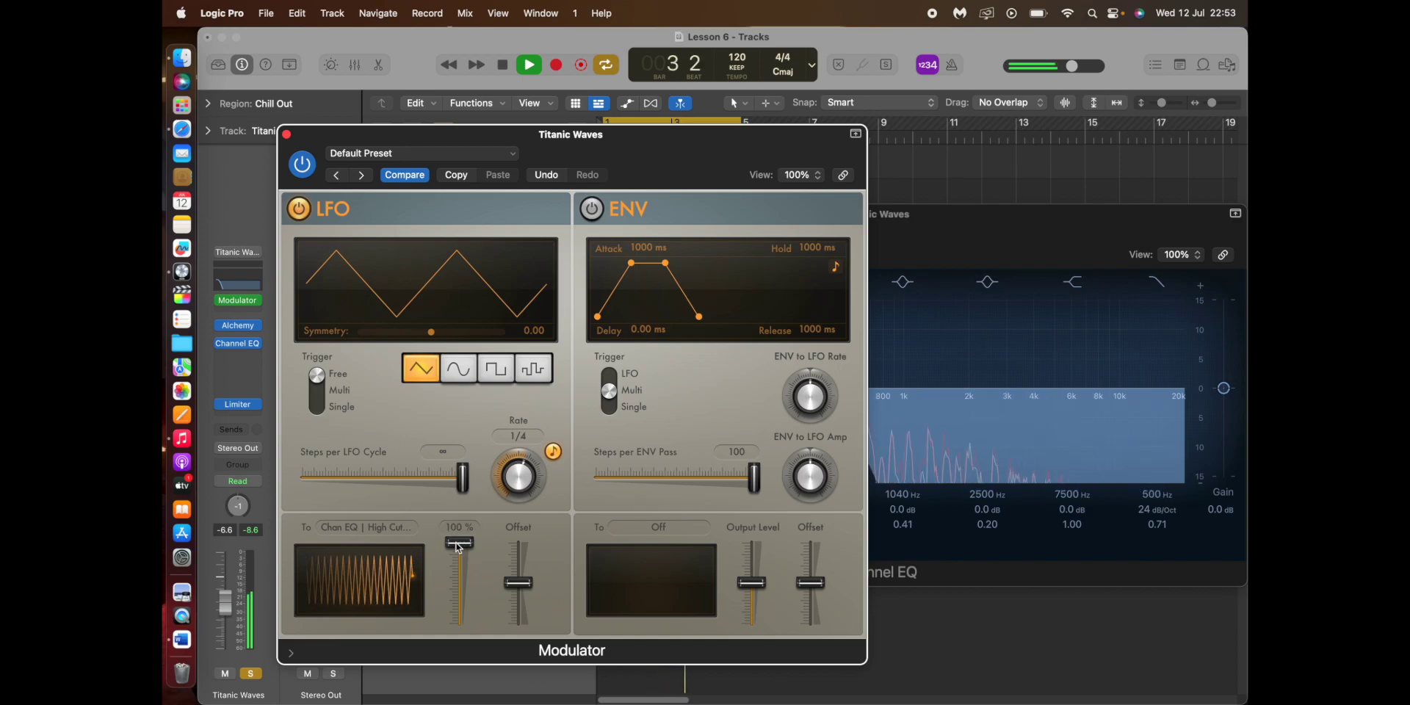
mouse_move(458, 548)
mouse_down()
mouse_move(461, 574)
mouse_move(459, 562)
mouse_up()
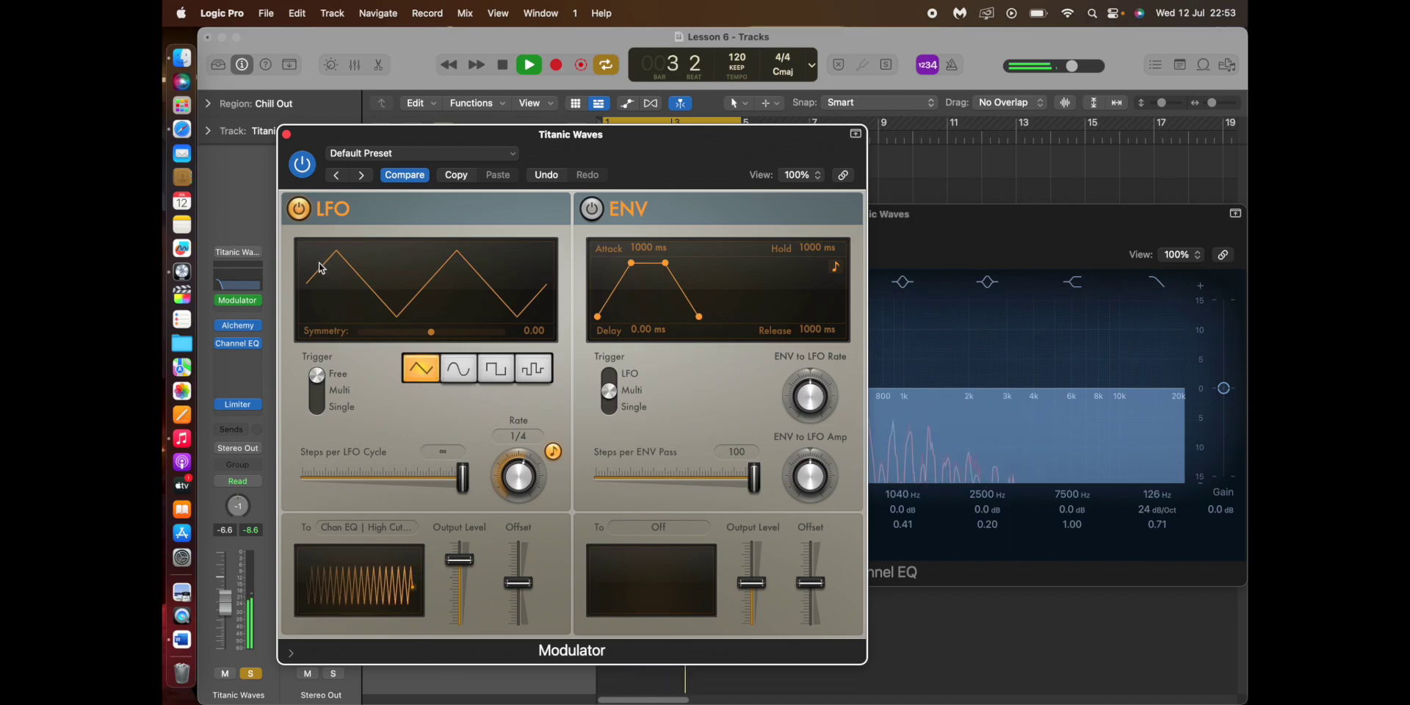
- Audition square and random LFO waveforms, settle on sine, and change the rate to 1/8d
click(457, 376)
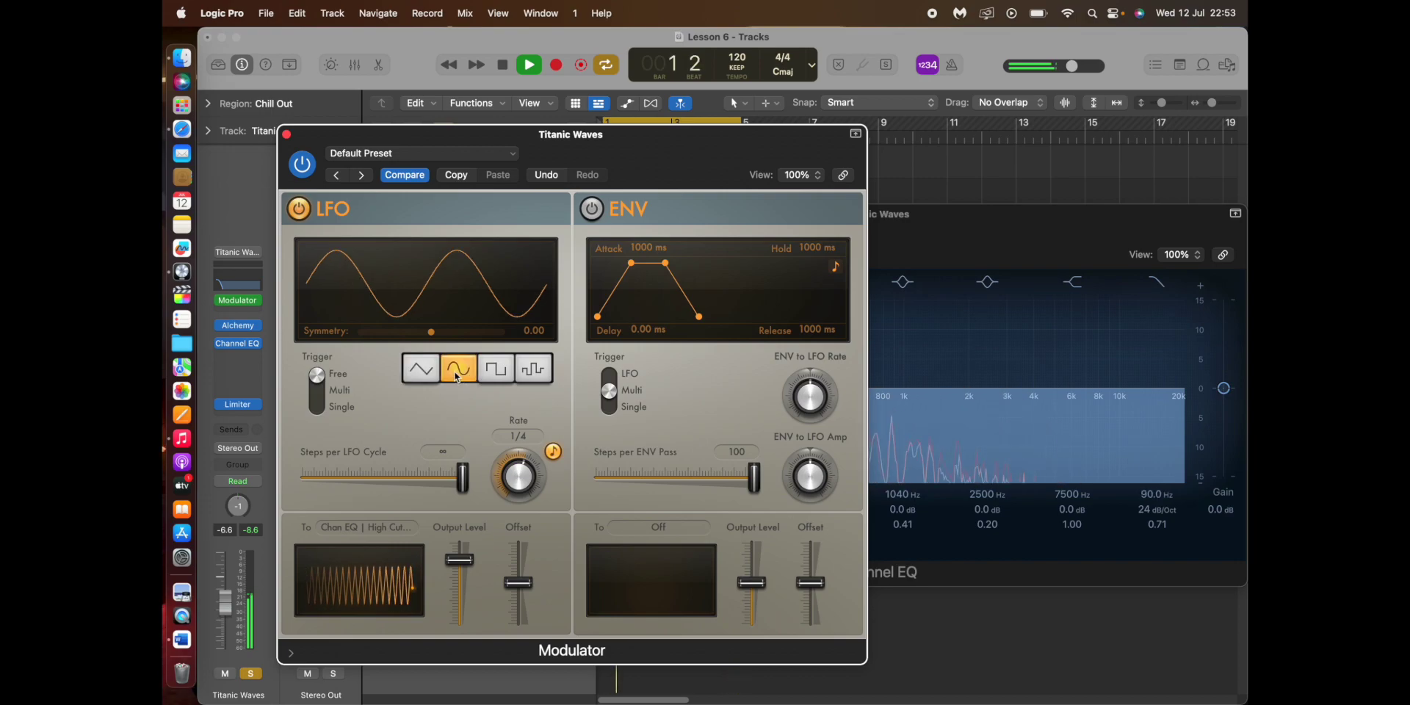
click(493, 370)
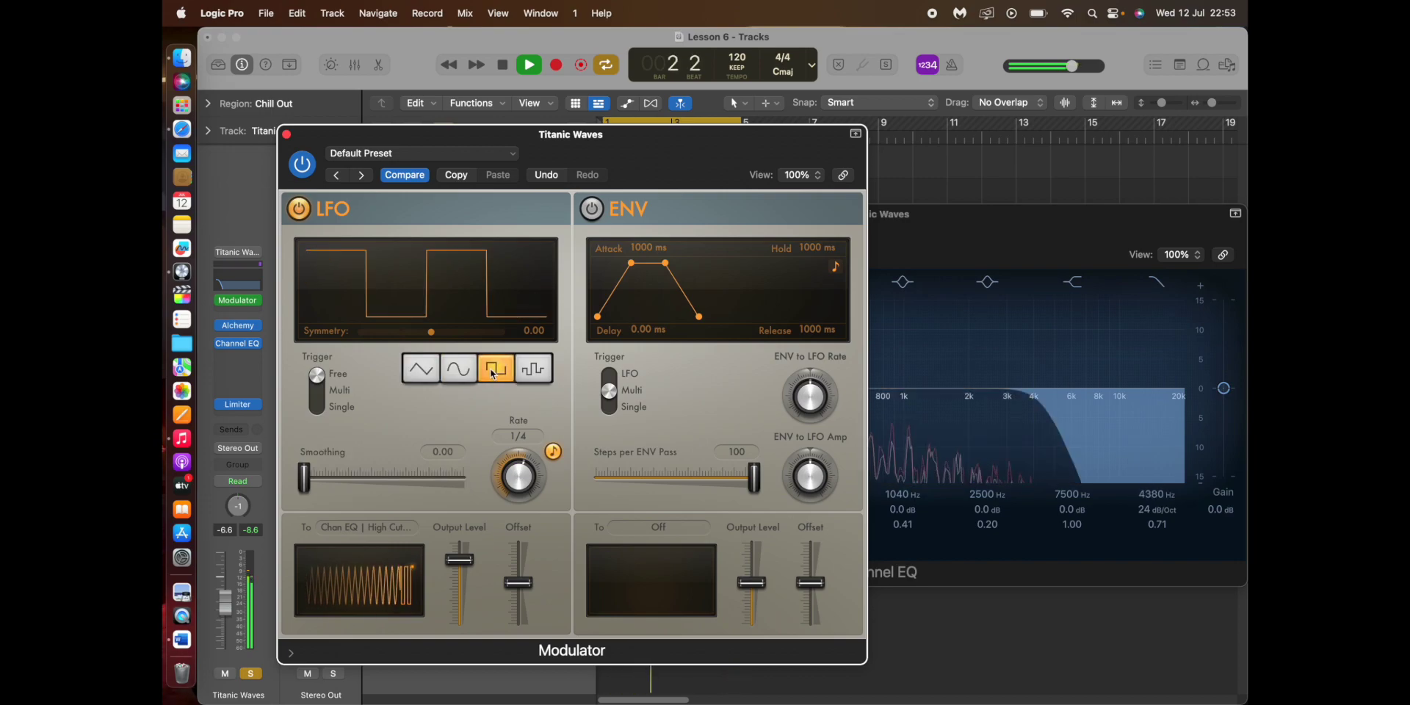
click(534, 370)
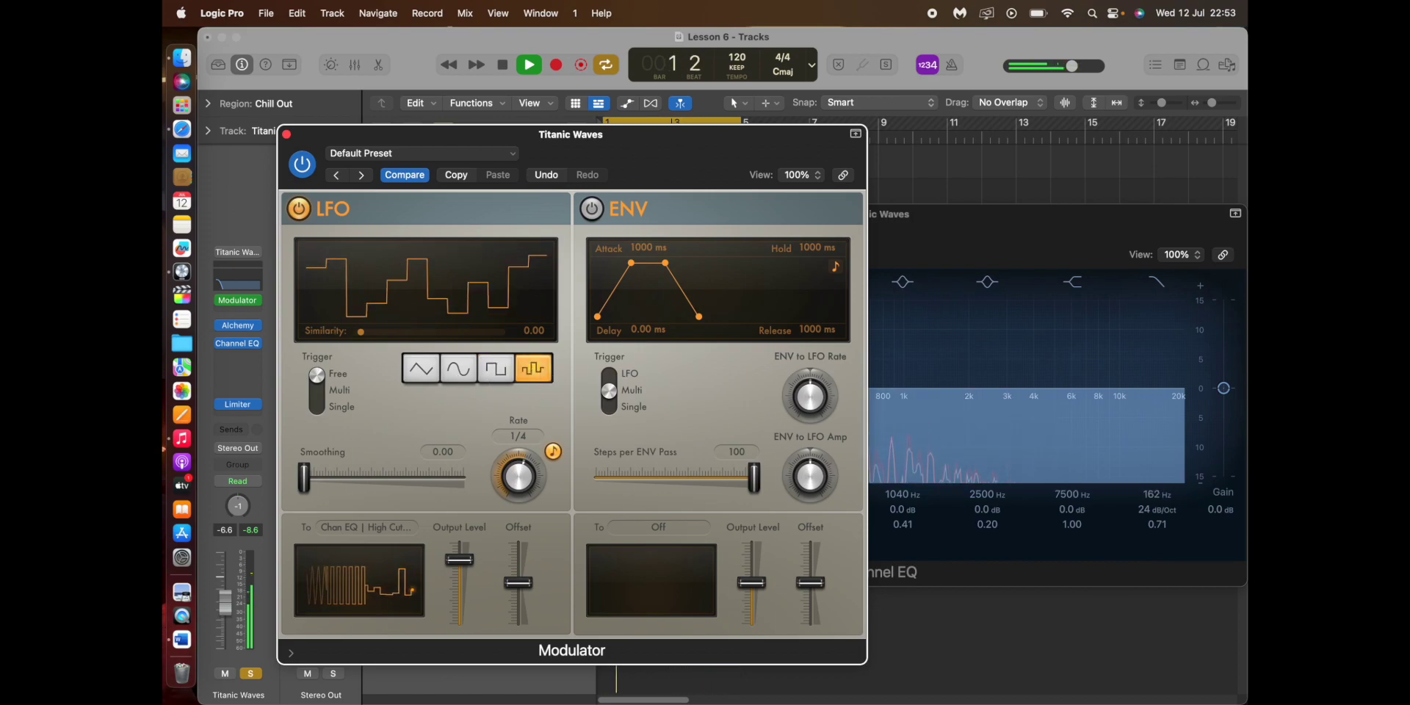
click(463, 376)
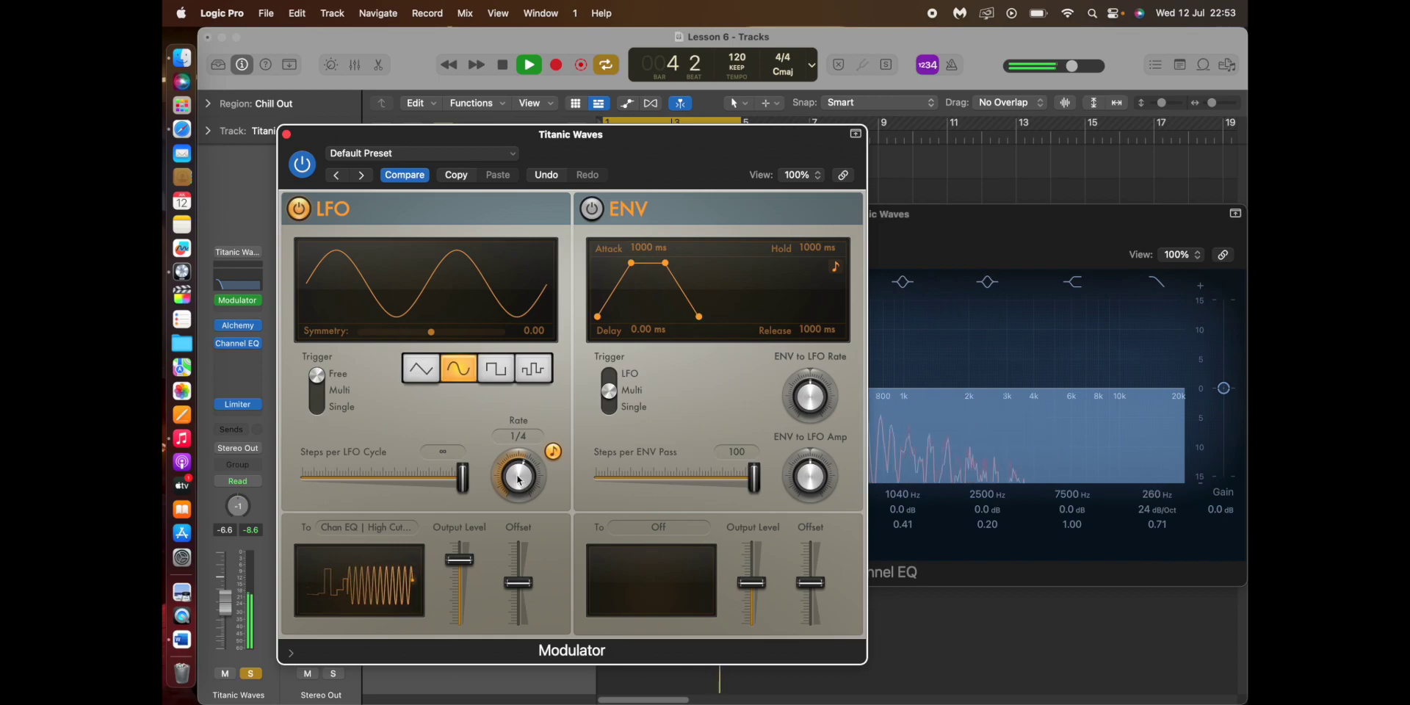
mouse_move(519, 479)
mouse_down()
mouse_move(524, 490)
mouse_move(518, 475)
mouse_up()
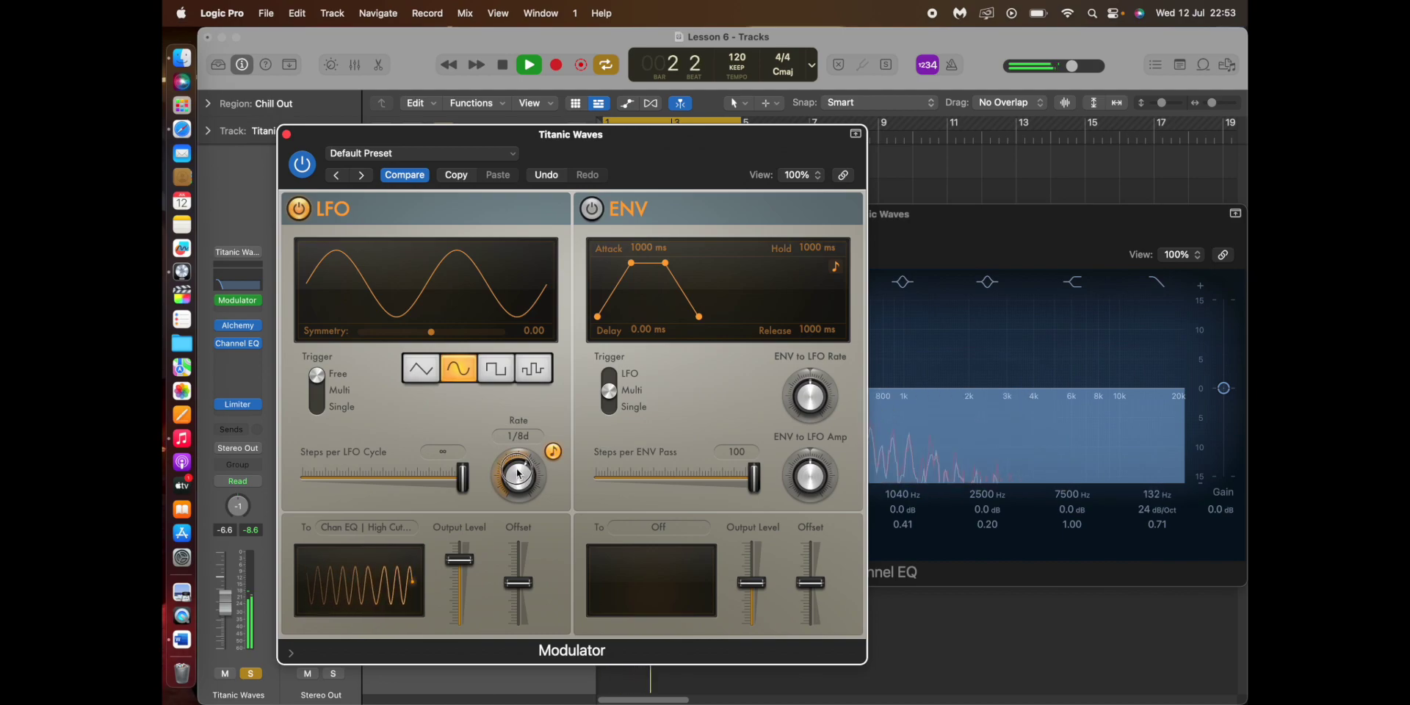
- Set the Modulator LFO rate to 1/8 and close the Modulator window
drag(519, 471, 517, 465)
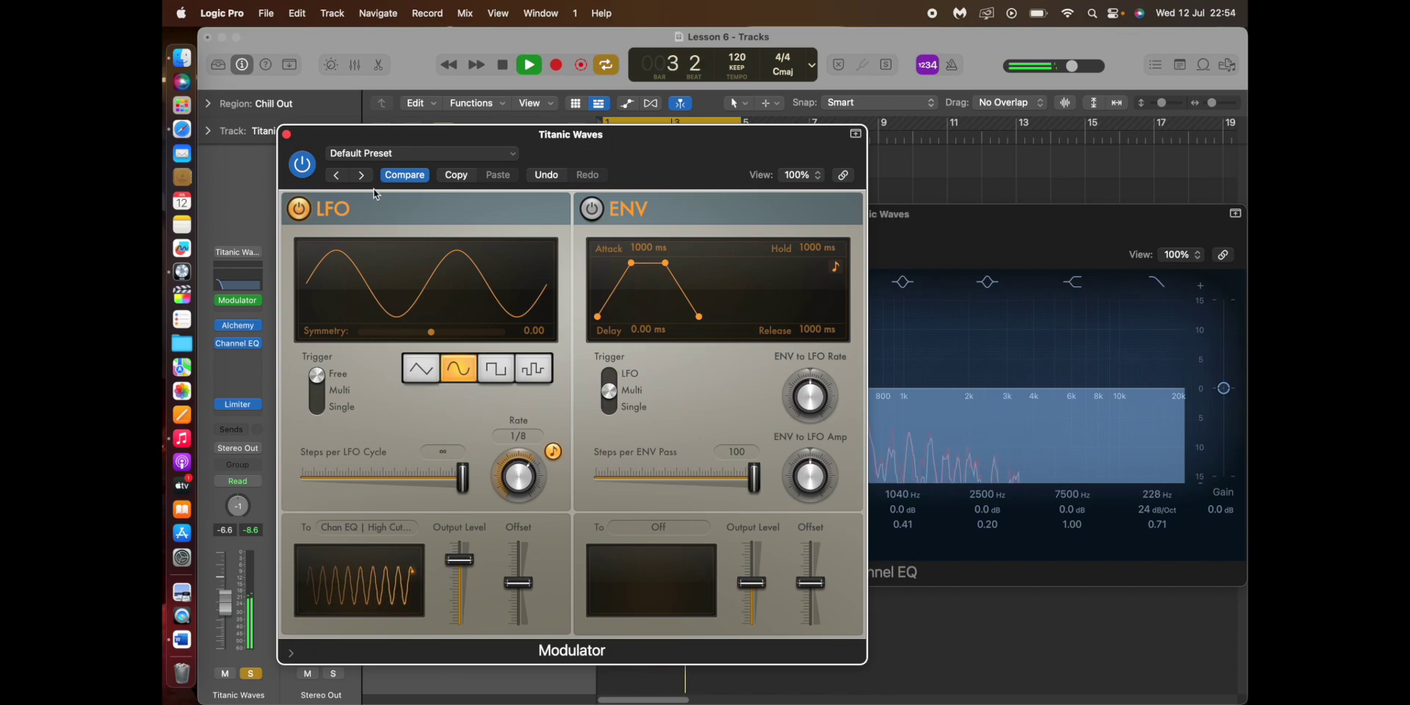
click(287, 135)
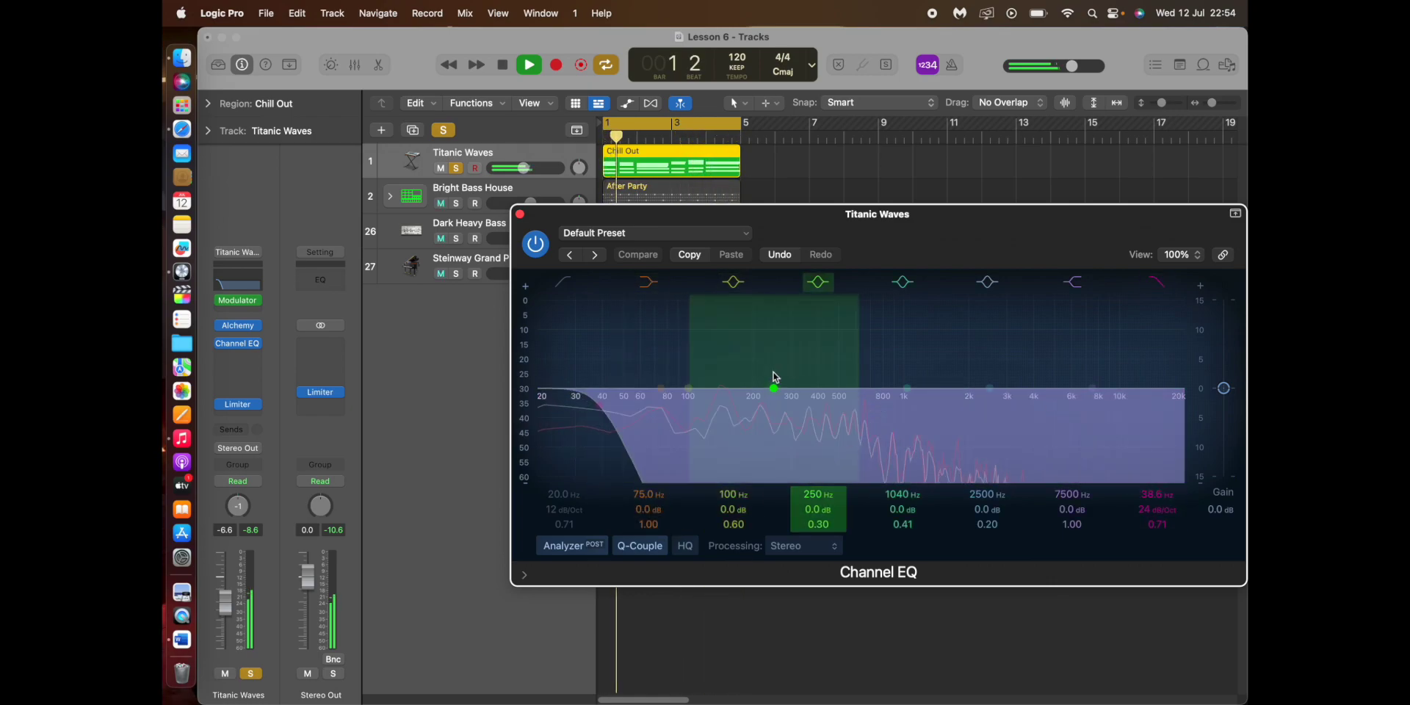
- Move the Channel EQ window aside, unsolo Titanic Waves, and mute Steinway Grand Piano 2
drag(652, 219, 510, 341)
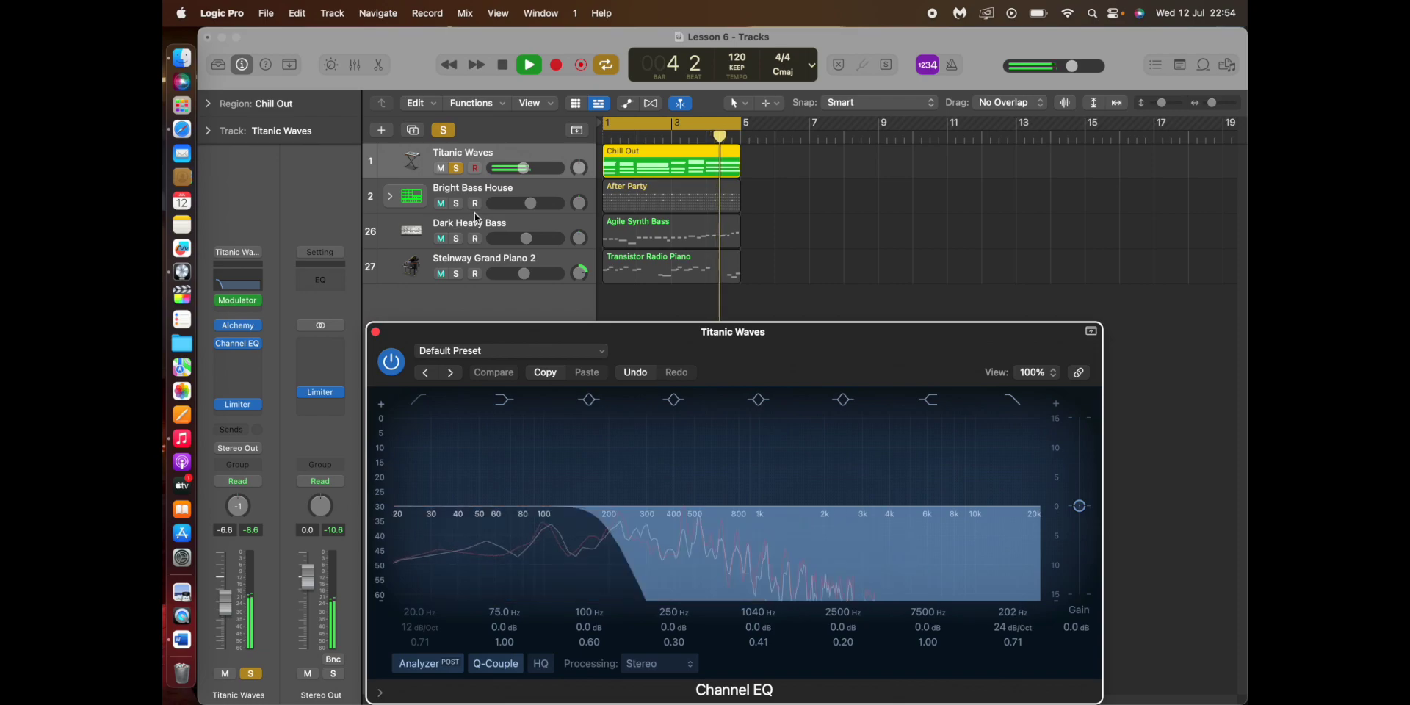
click(457, 169)
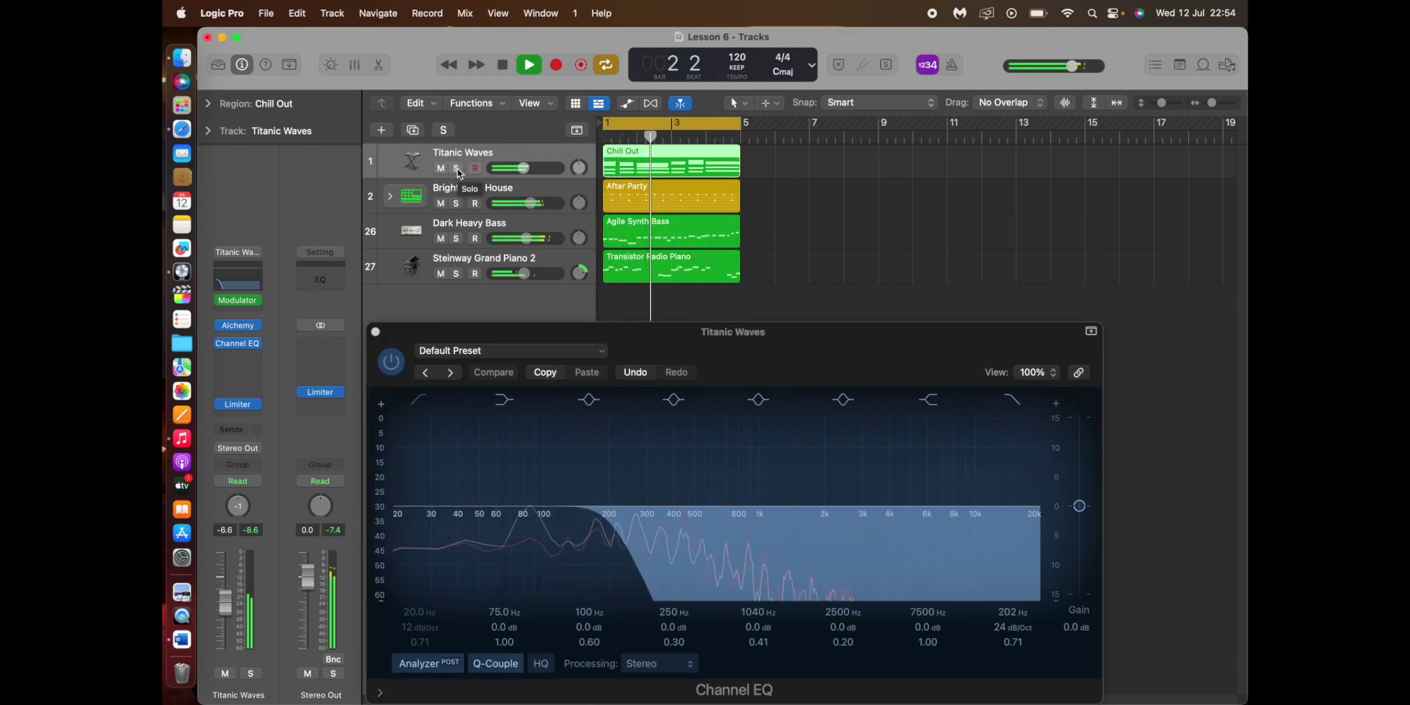
click(440, 274)
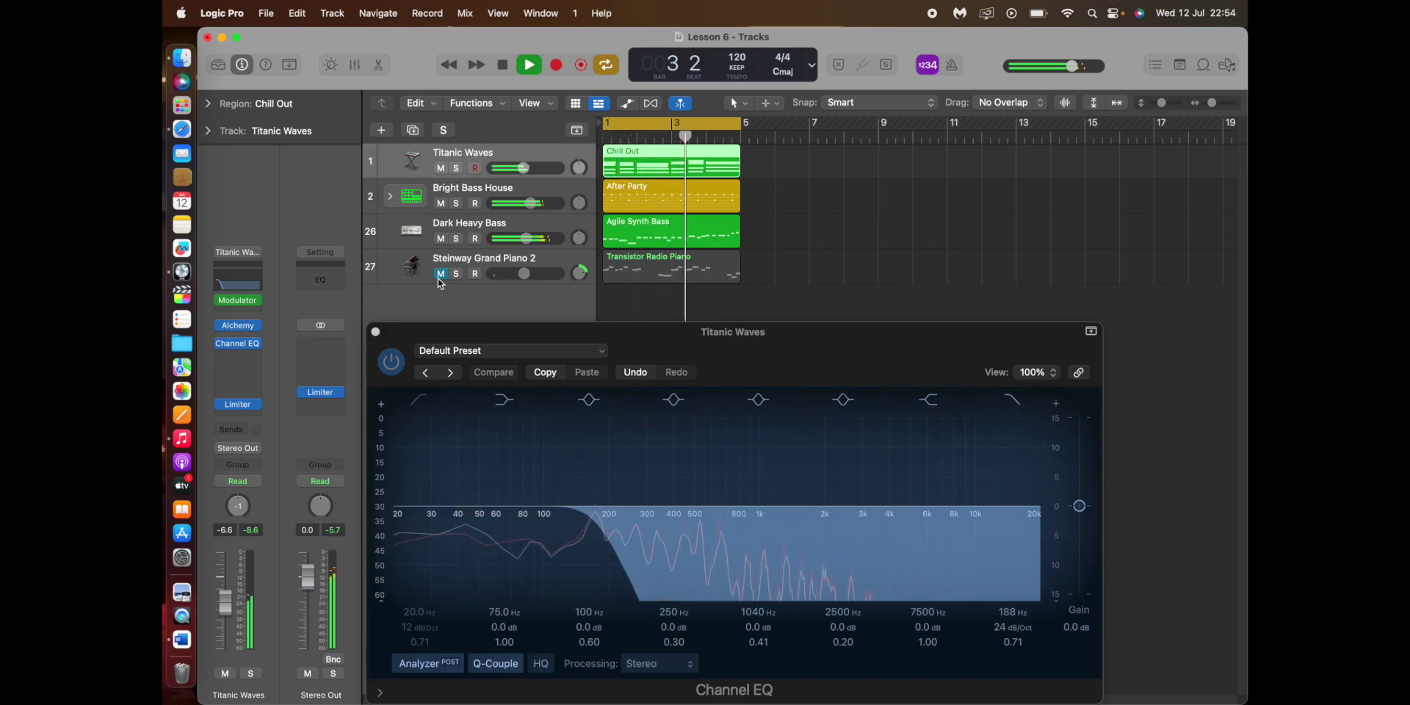
- Reopen the Modulator, return its LFO rate to 1/8d, and close it
click(239, 299)
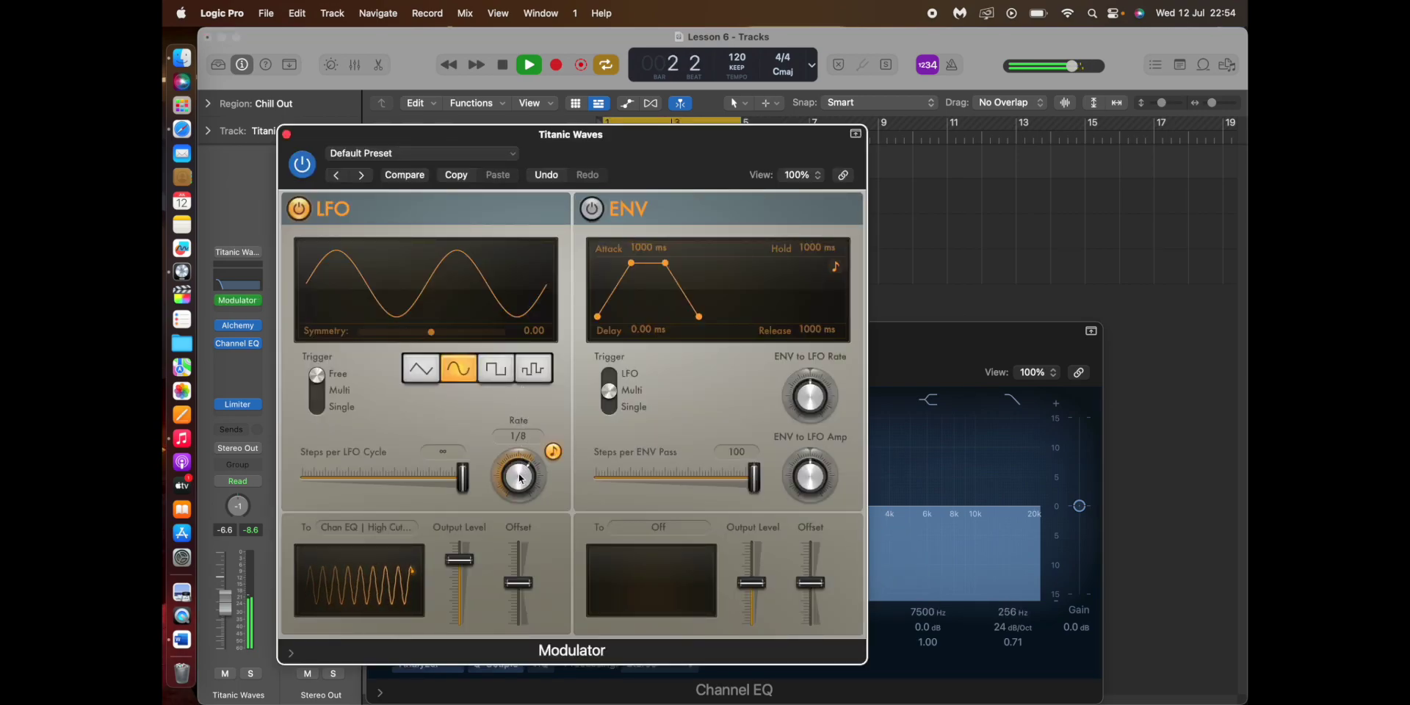
drag(520, 476, 523, 484)
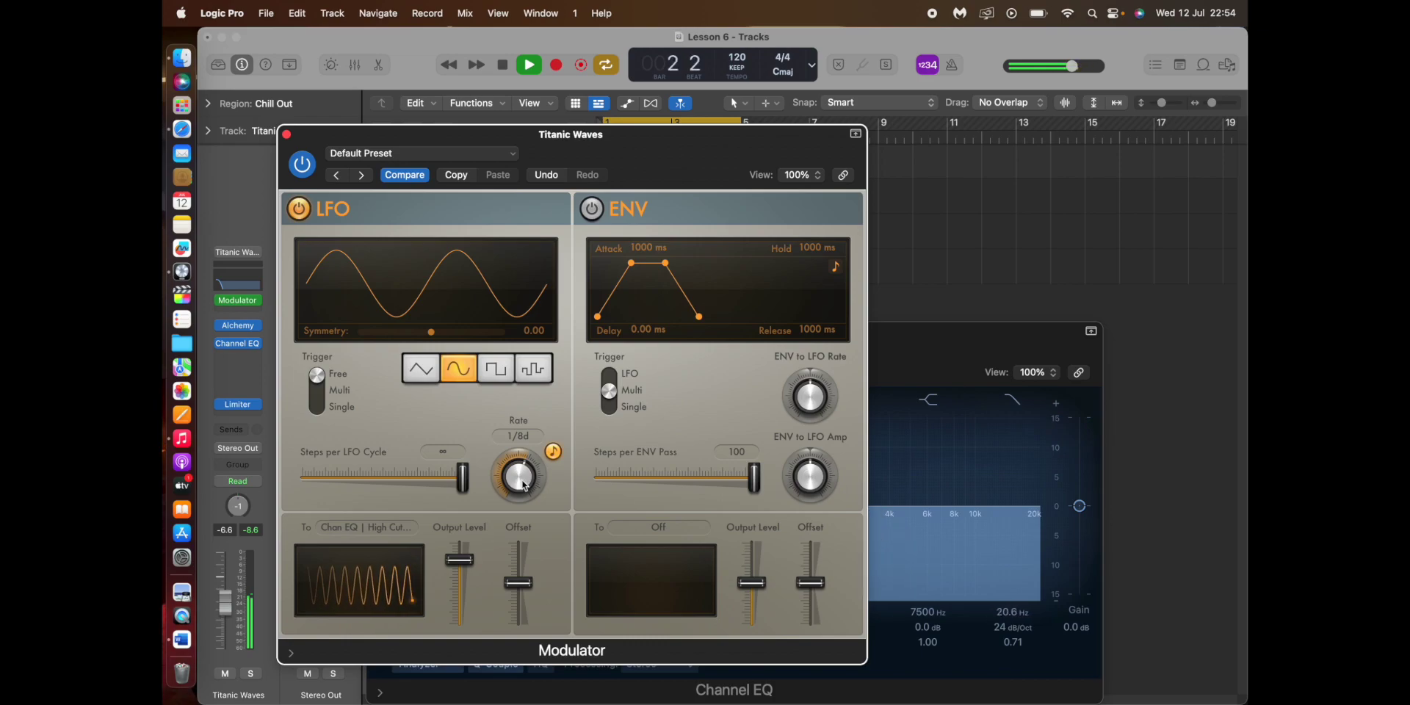
click(287, 134)
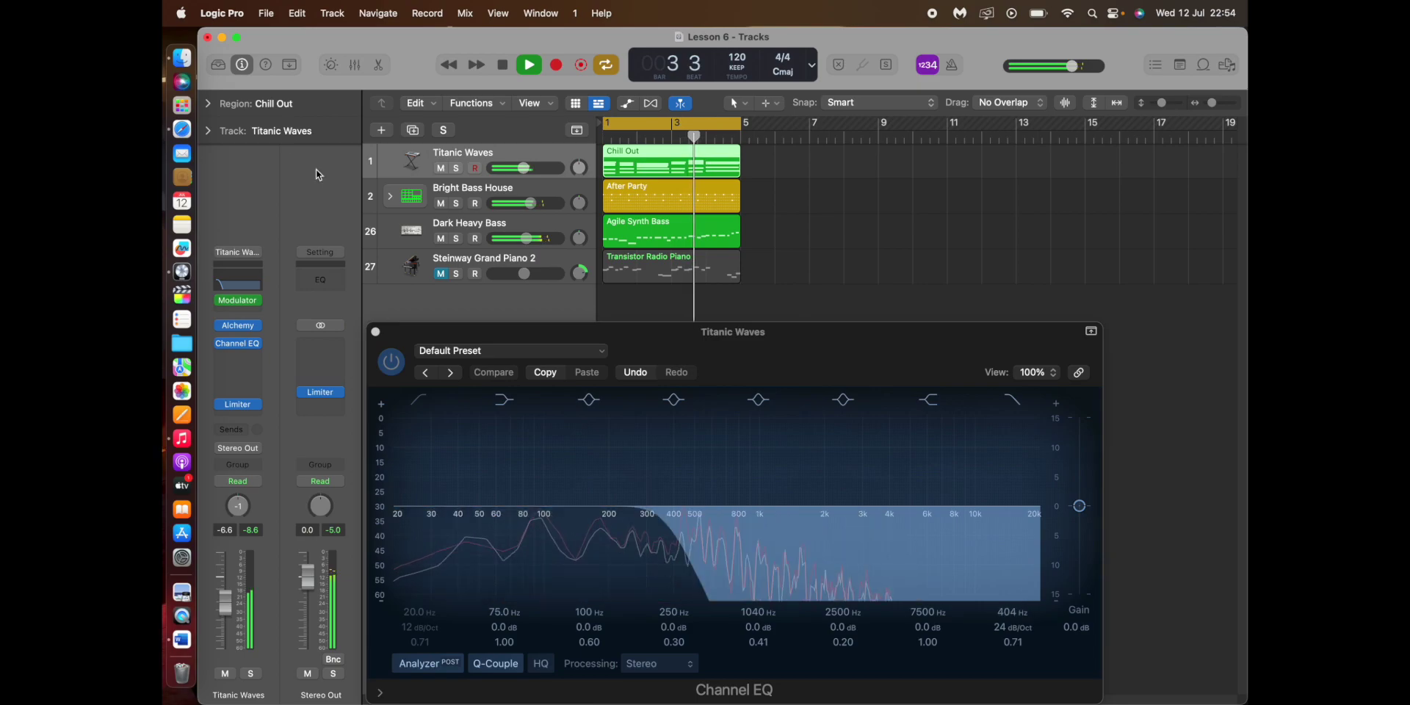
- Unmute Steinway Grand Piano 2, stop playback, and close the Channel EQ window
click(441, 274)
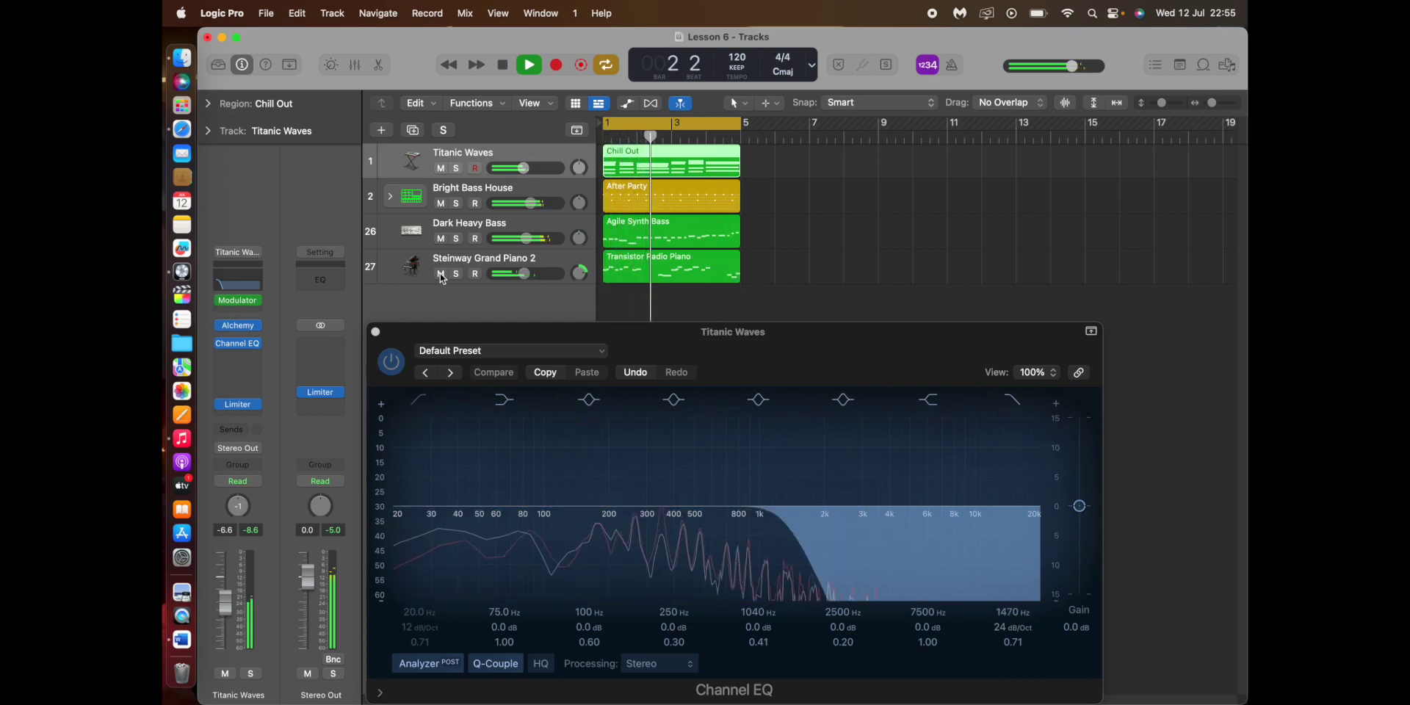
key(space)
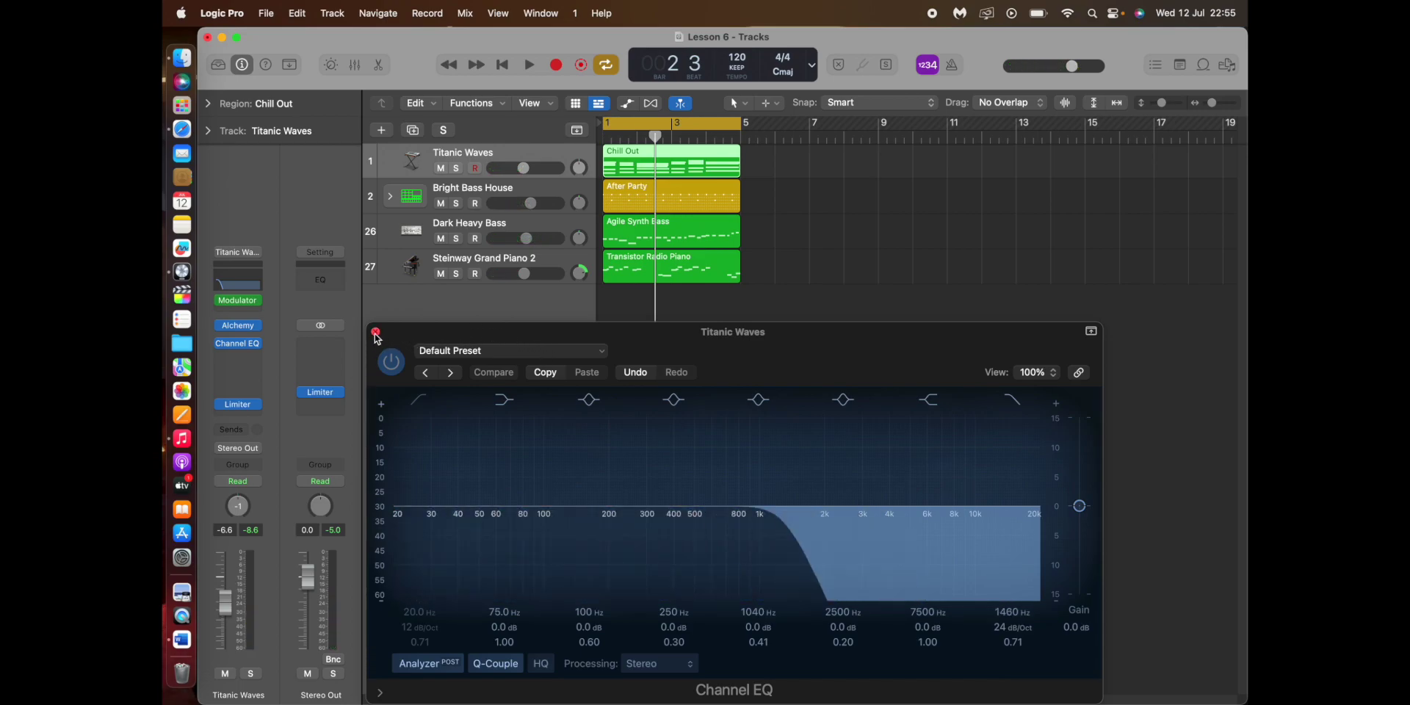
click(375, 333)
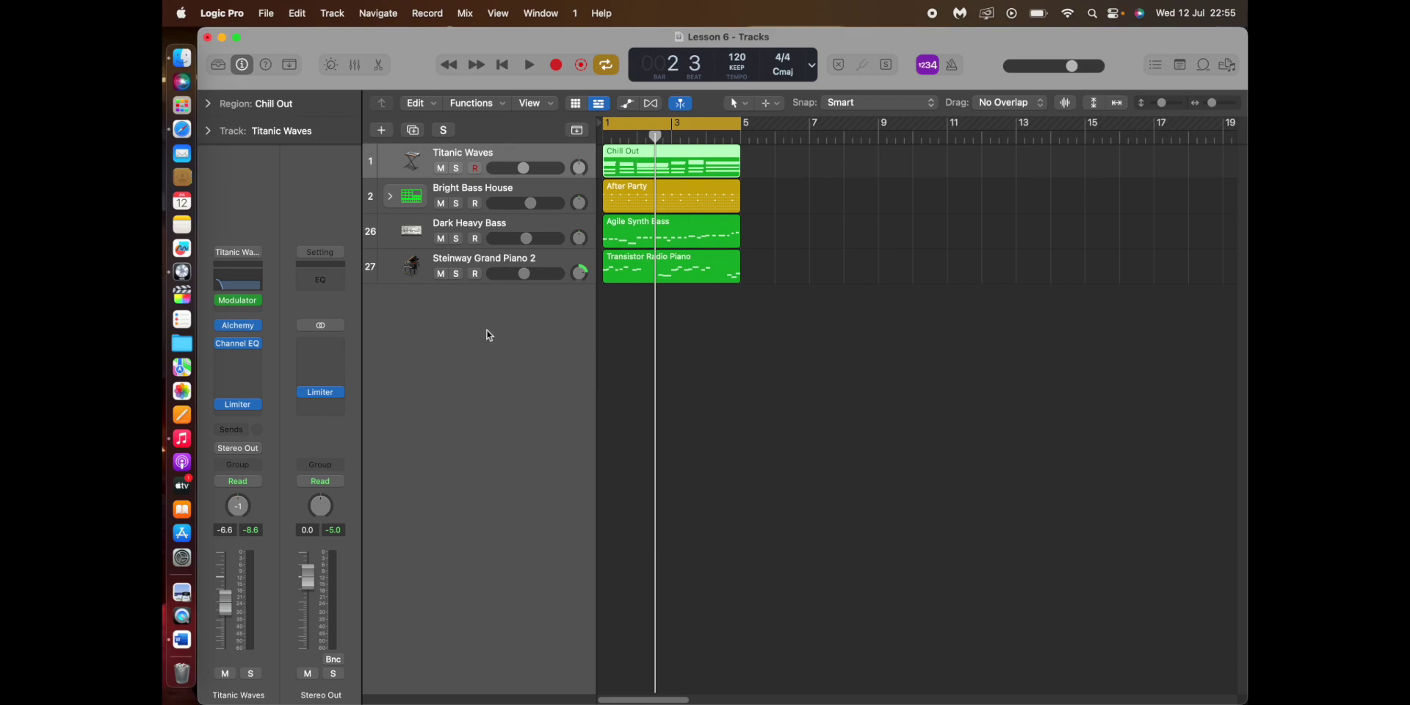